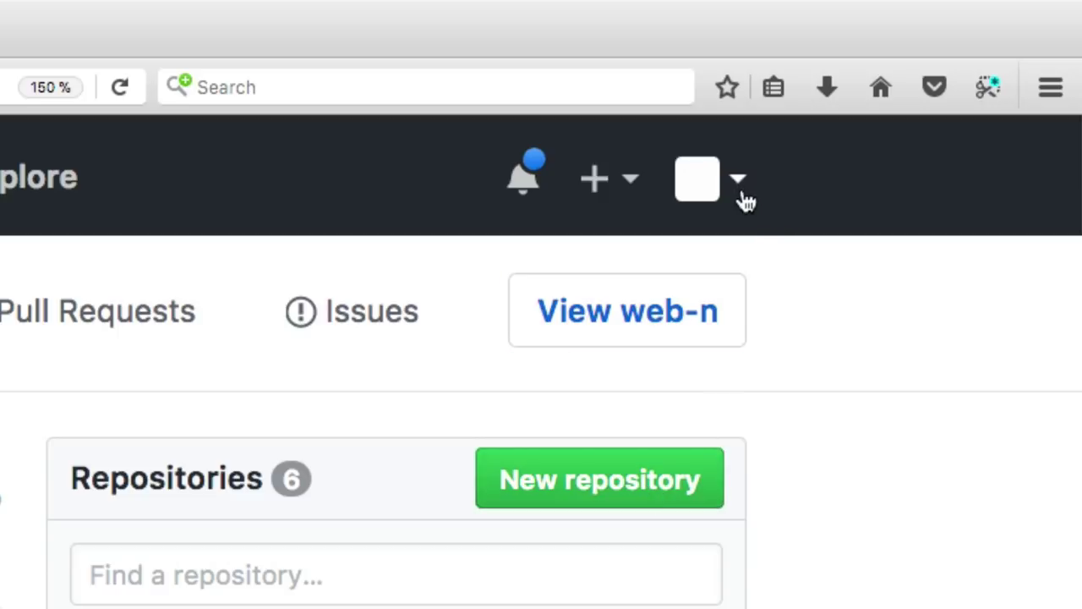
# Step: Start a new repository under the web-n organization and name it web1
pyautogui.click(621, 199)
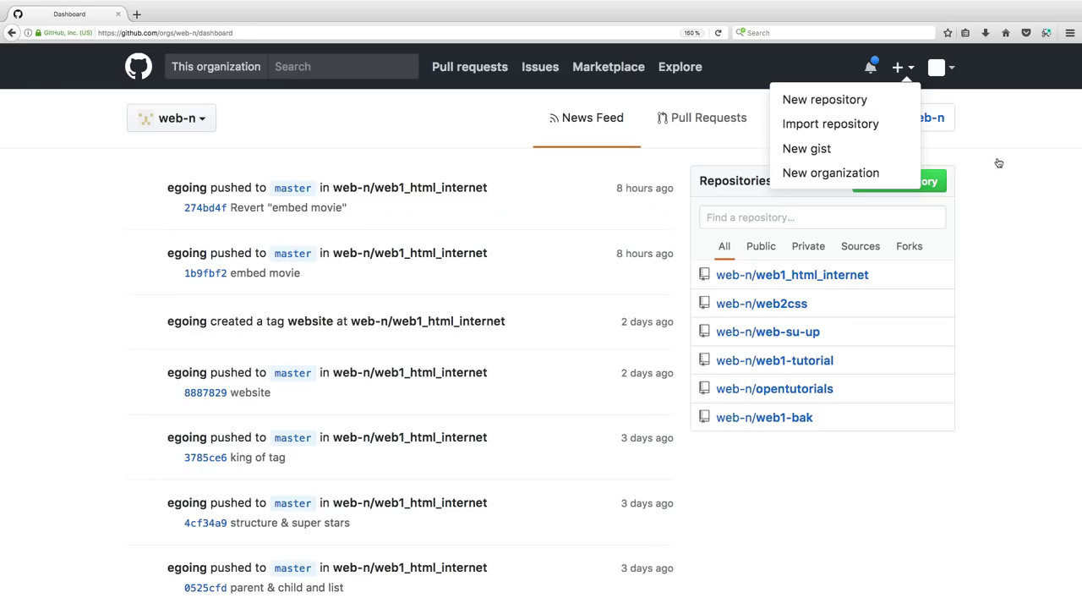
pyautogui.click(998, 163)
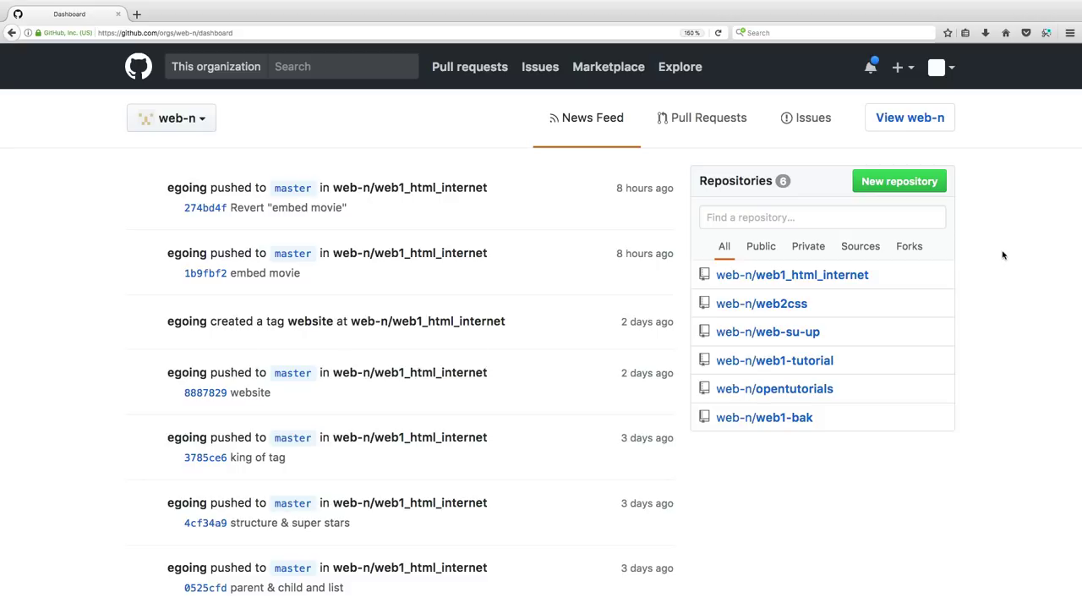
pyautogui.click(924, 185)
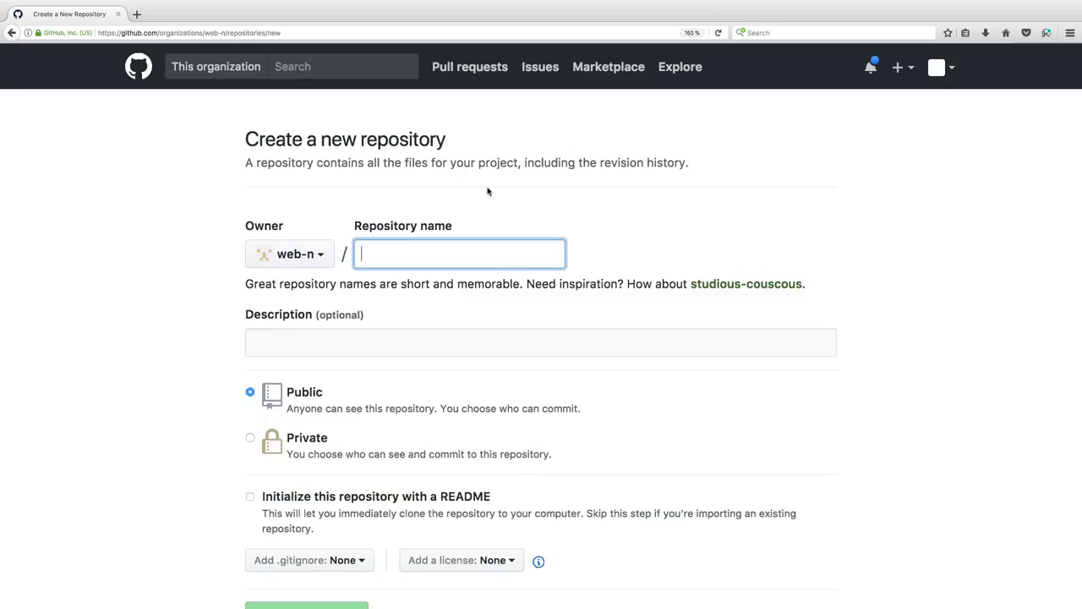
pyautogui.doubleClick(414, 142)
pyautogui.click(455, 156)
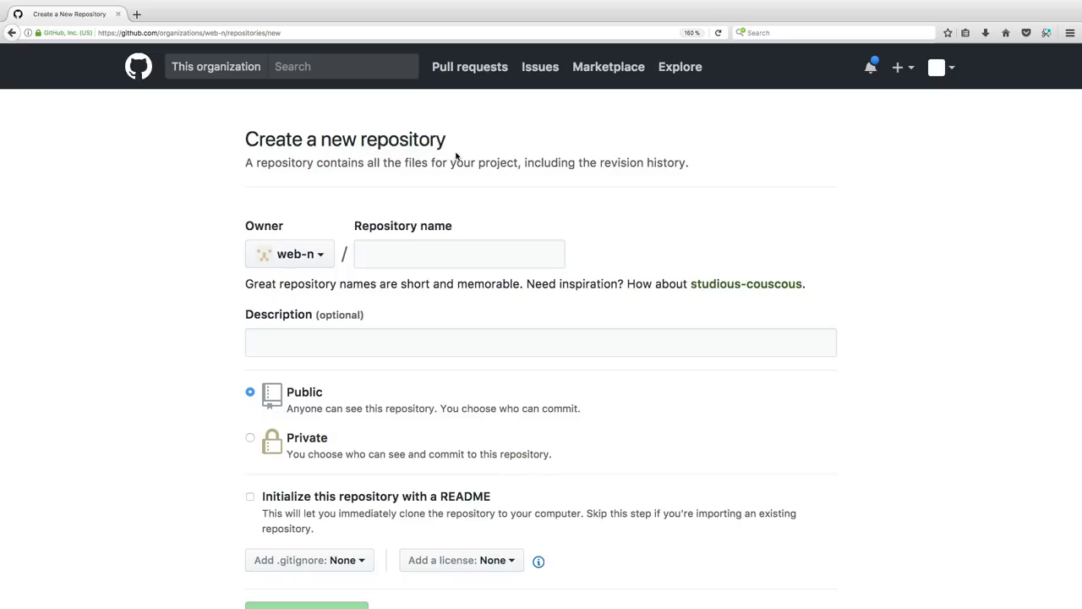
pyautogui.click(415, 251)
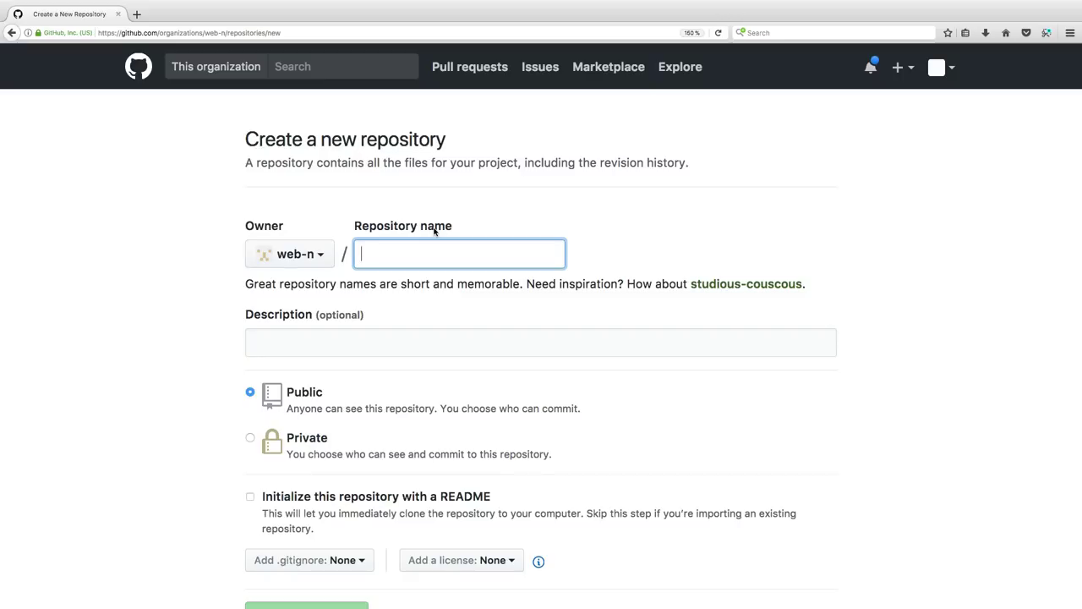
pyautogui.write('web1')
# Step: Make the repository public, initialize it with a README and create it
pyautogui.scroll(-2, 428, 324)
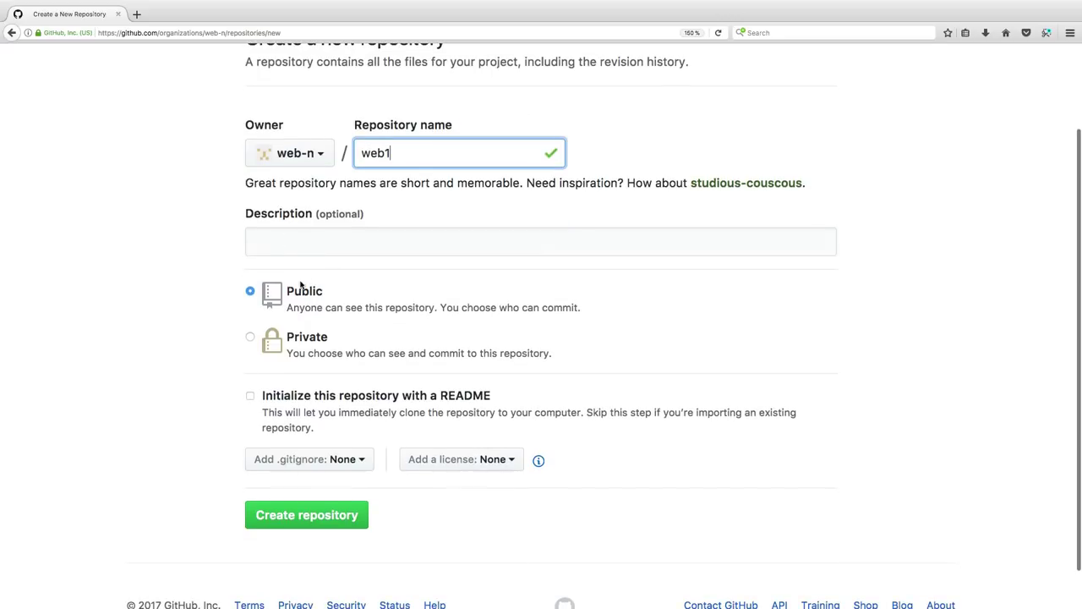
pyautogui.click(252, 292)
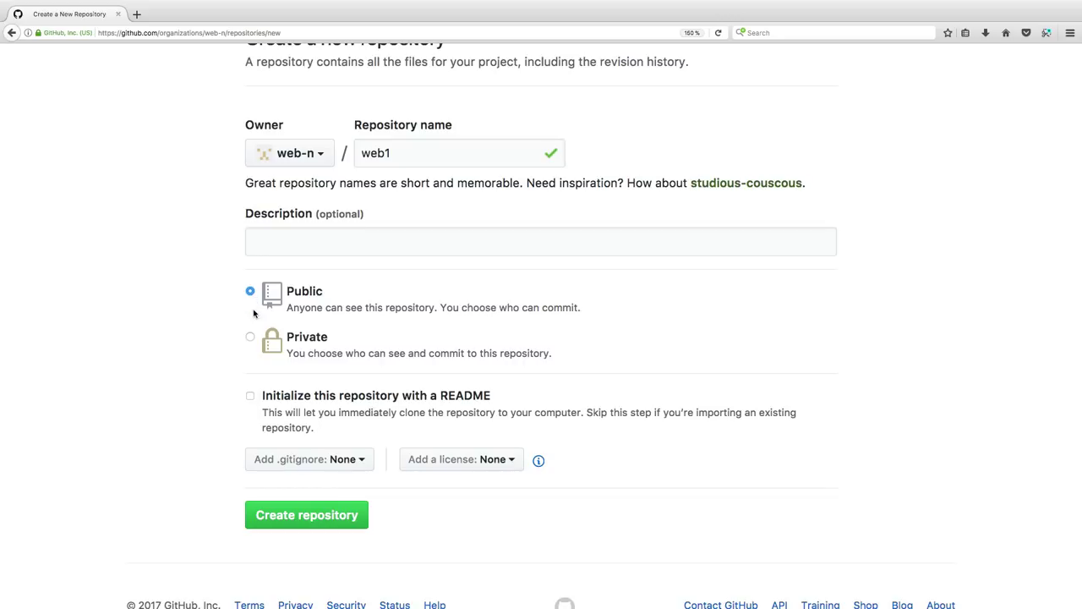
pyautogui.click(249, 396)
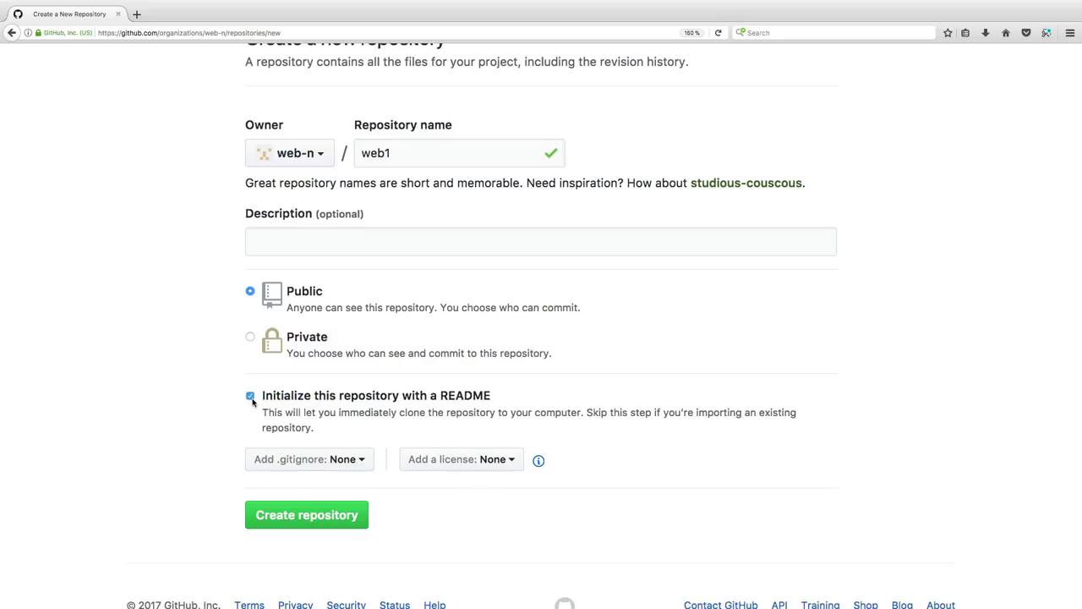
pyautogui.click(279, 516)
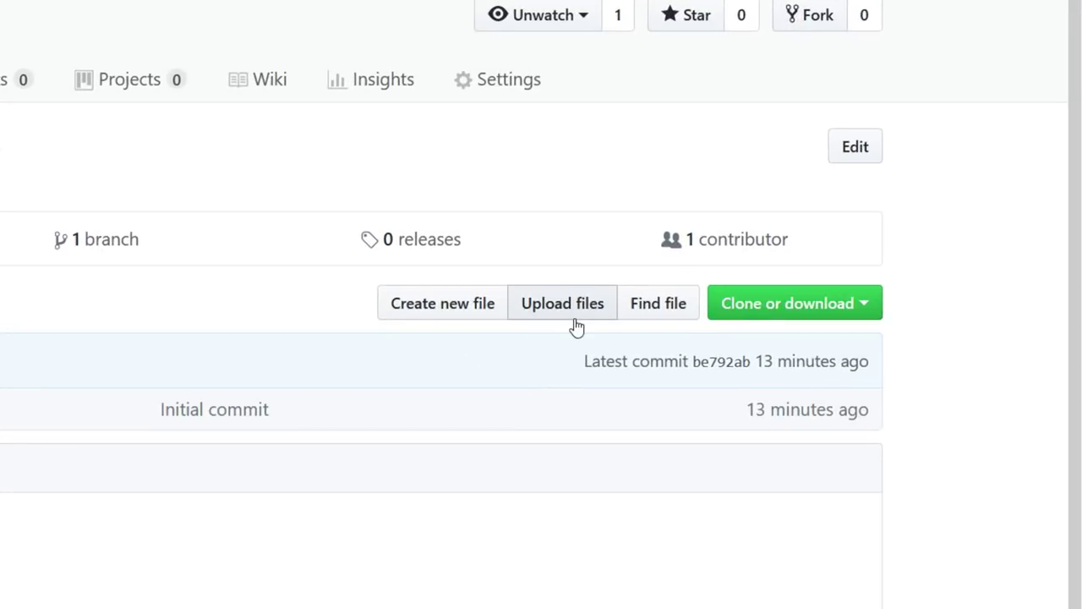
# Step: Upload 1.html, 2.html, 3.html, coding.jpg and index.html from the desktop's web1 folder to the repository
pyautogui.click(573, 317)
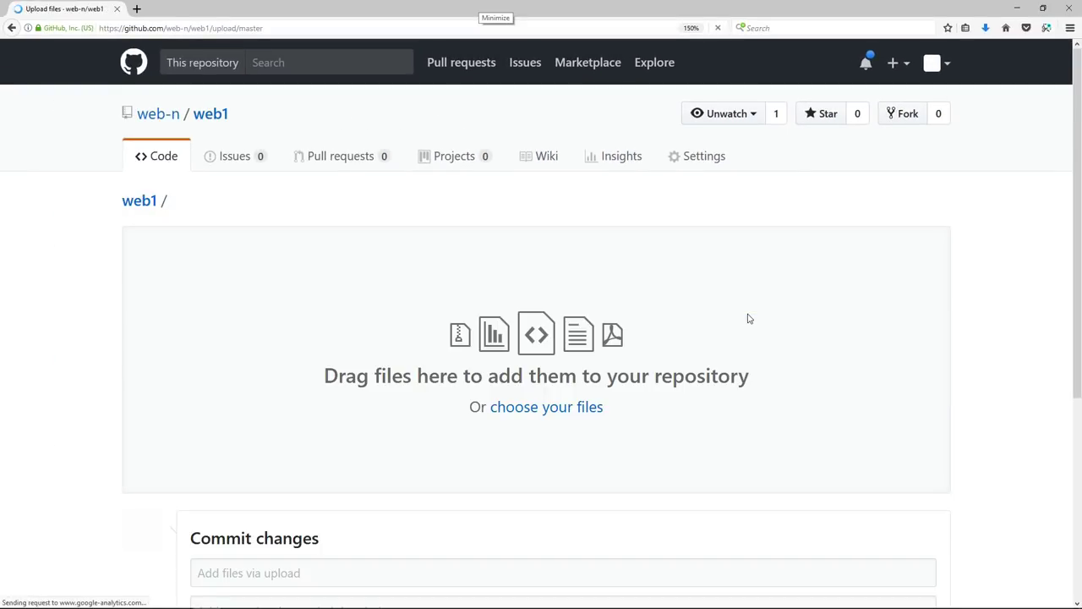
pyautogui.click(557, 406)
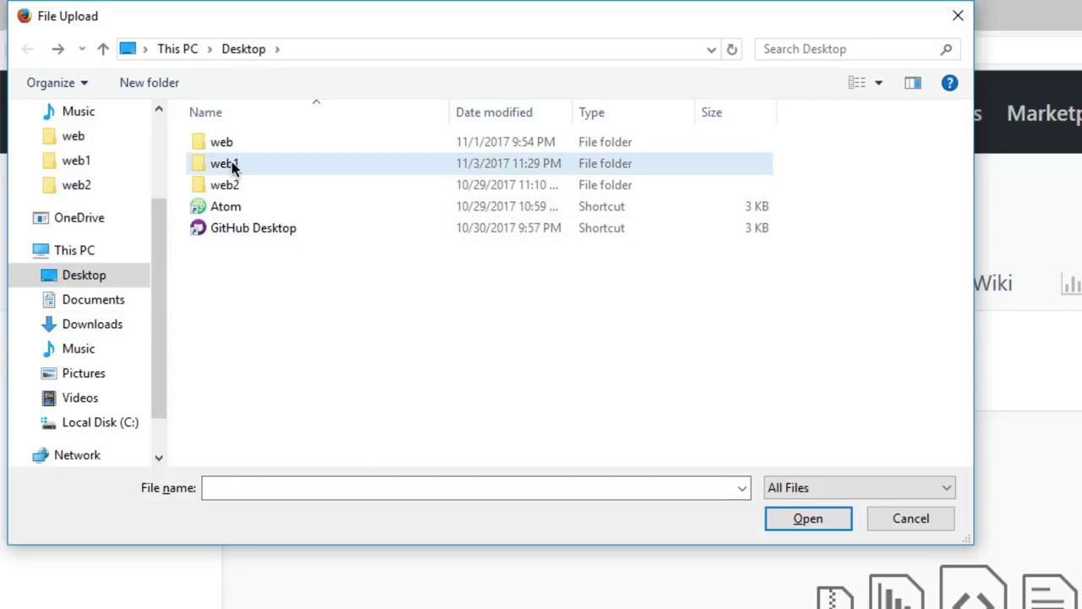
pyautogui.doubleClick(232, 164)
pyautogui.click(232, 165)
pyautogui.click(243, 141)
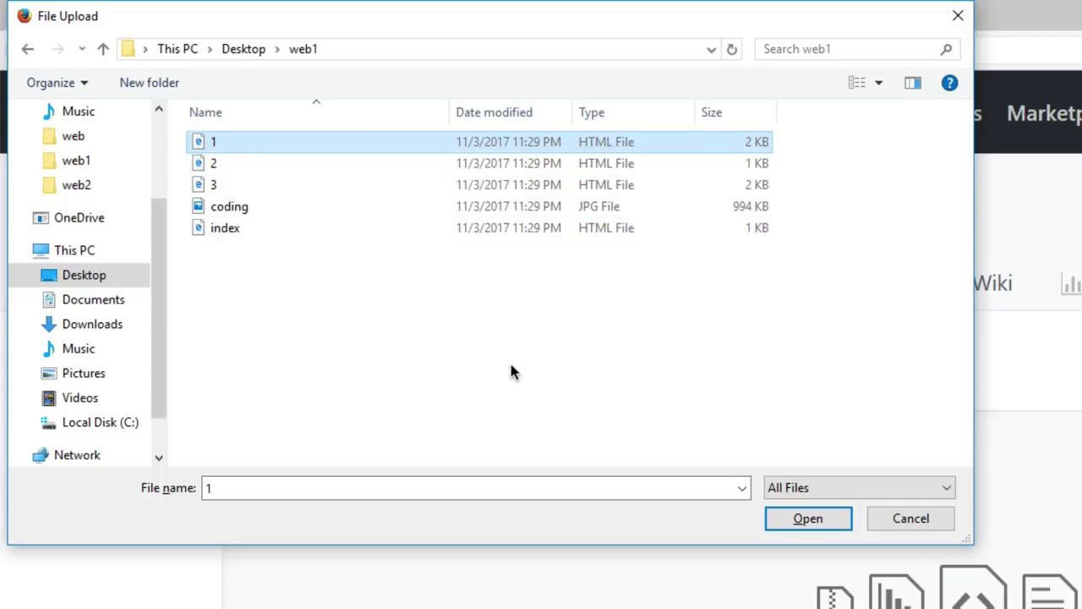
pyautogui.moveTo(511, 365); pyautogui.dragTo(195, 140)
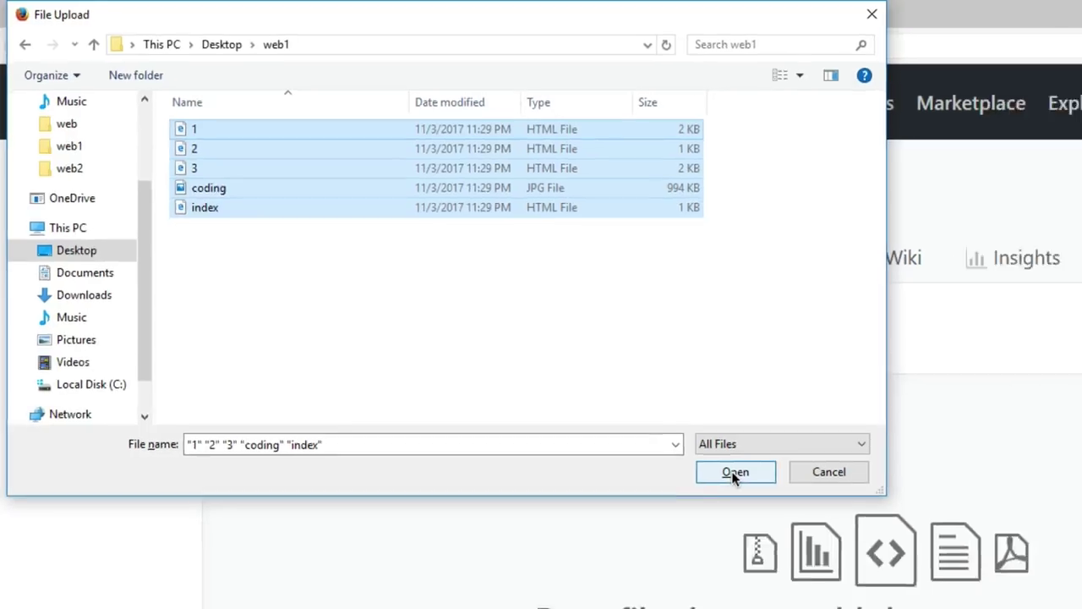
pyautogui.click(804, 519)
# Step: Commit the uploaded files directly to the master branch with the message "first version"
pyautogui.scroll(-1, 671, 447)
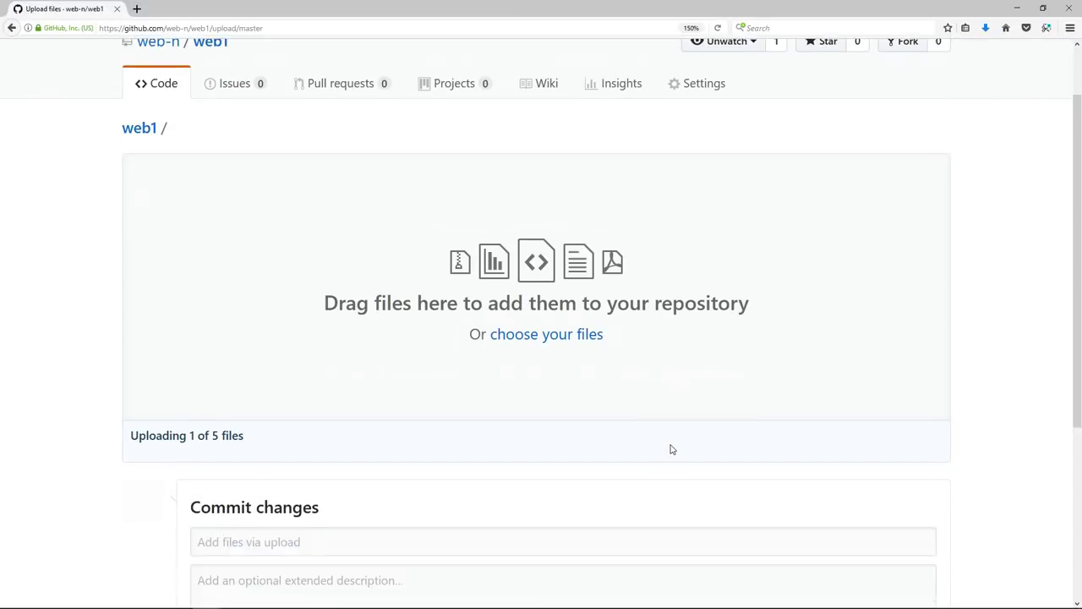
pyautogui.scroll(-4, 672, 448)
pyautogui.scroll(1, 476, 284)
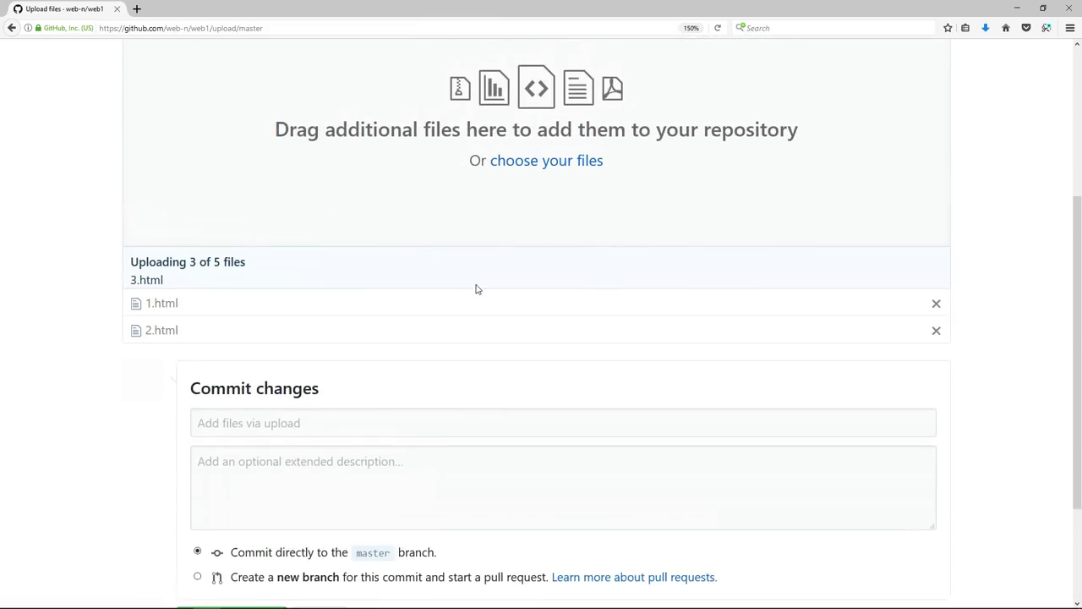
pyautogui.scroll(-1, 488, 357)
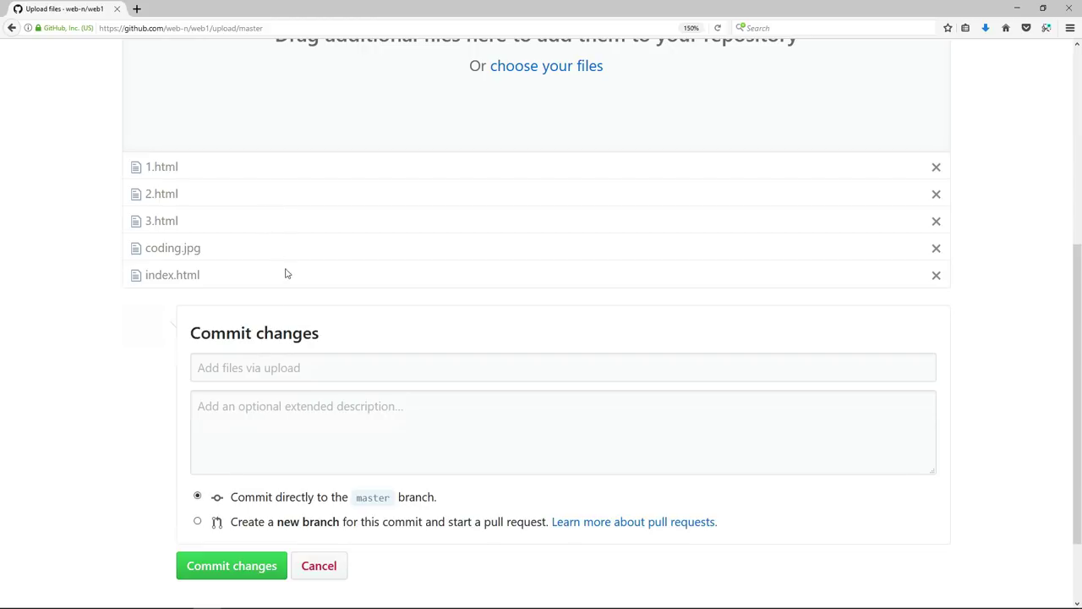
pyautogui.click(312, 367)
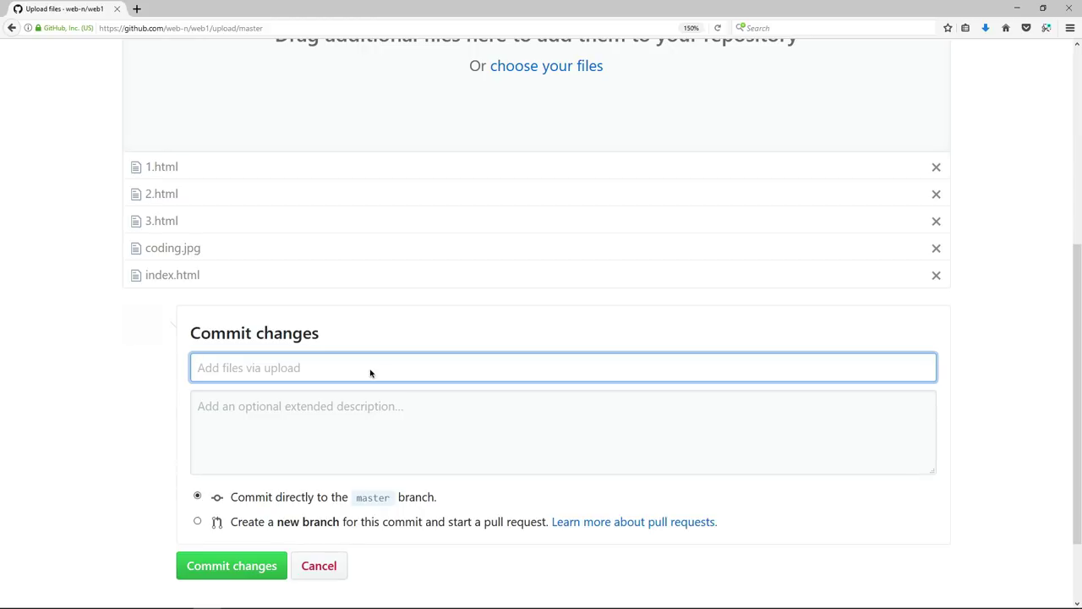
pyautogui.write('first version')
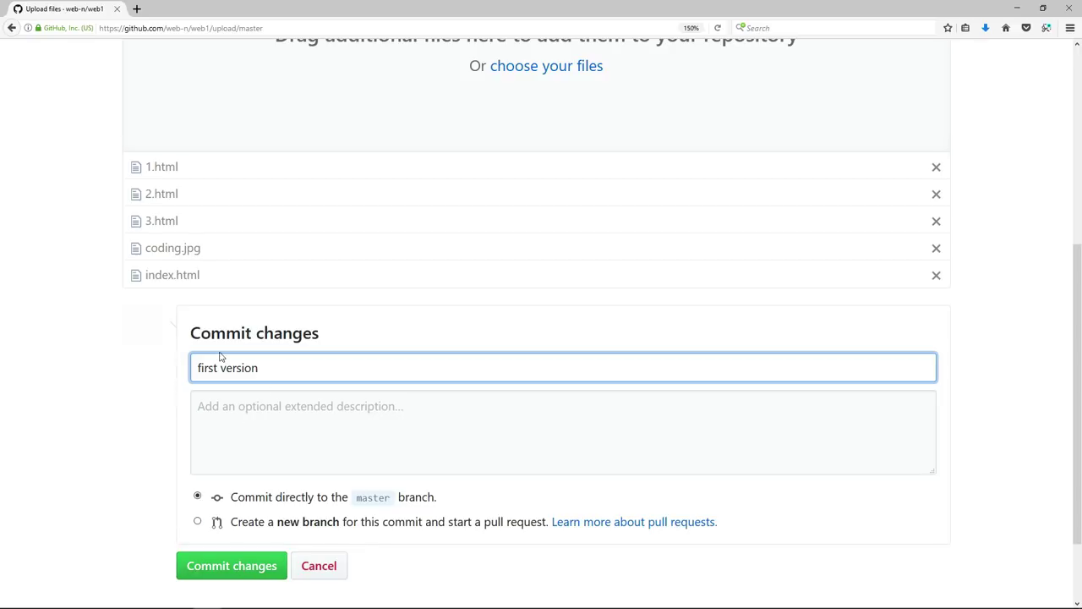
pyautogui.click(241, 574)
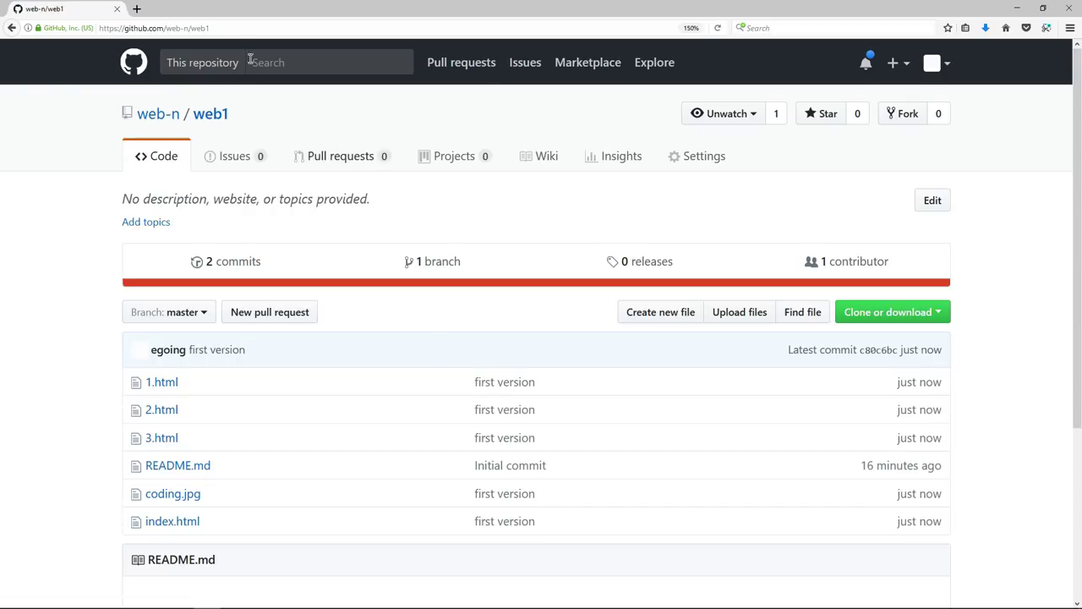
# Step: View the source code of 2.html in the repository and return to the file list
pyautogui.click(246, 29)
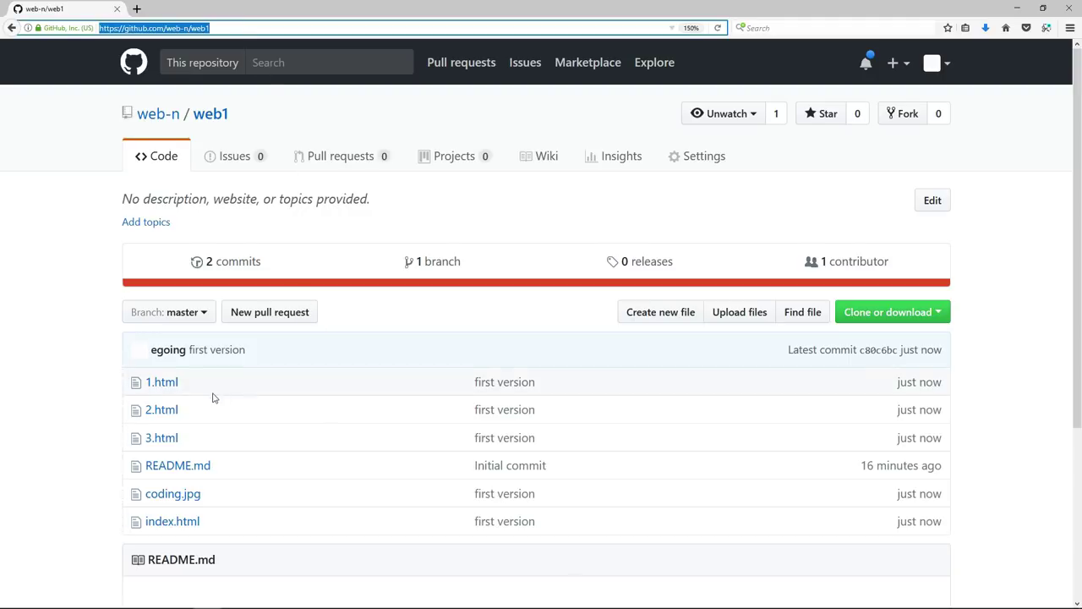
pyautogui.click(161, 410)
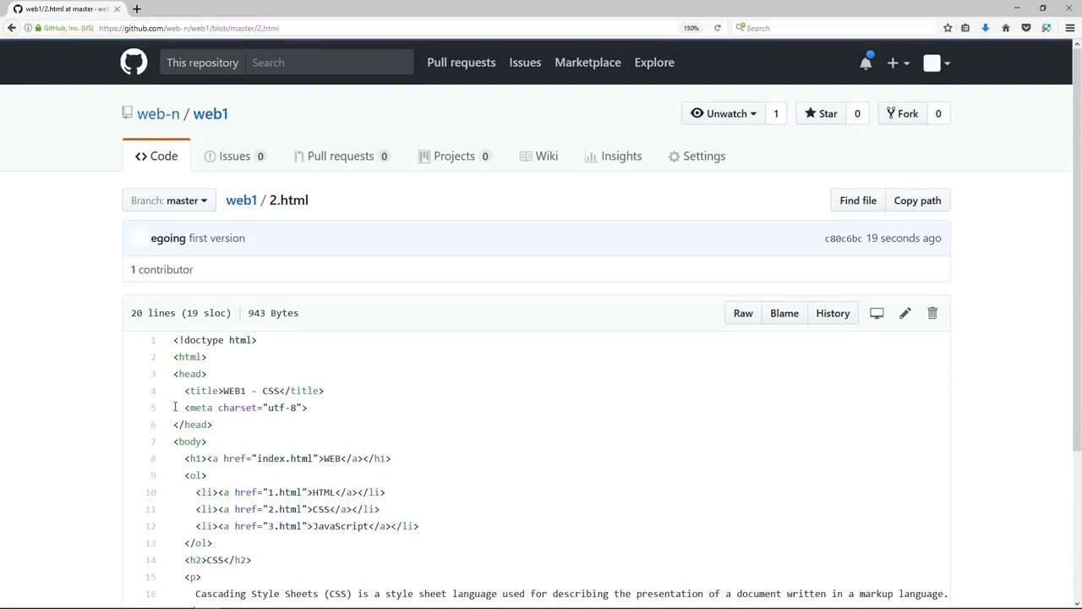
pyautogui.scroll(-4, 175, 404)
pyautogui.scroll(3, 169, 389)
pyautogui.scroll(1, 169, 389)
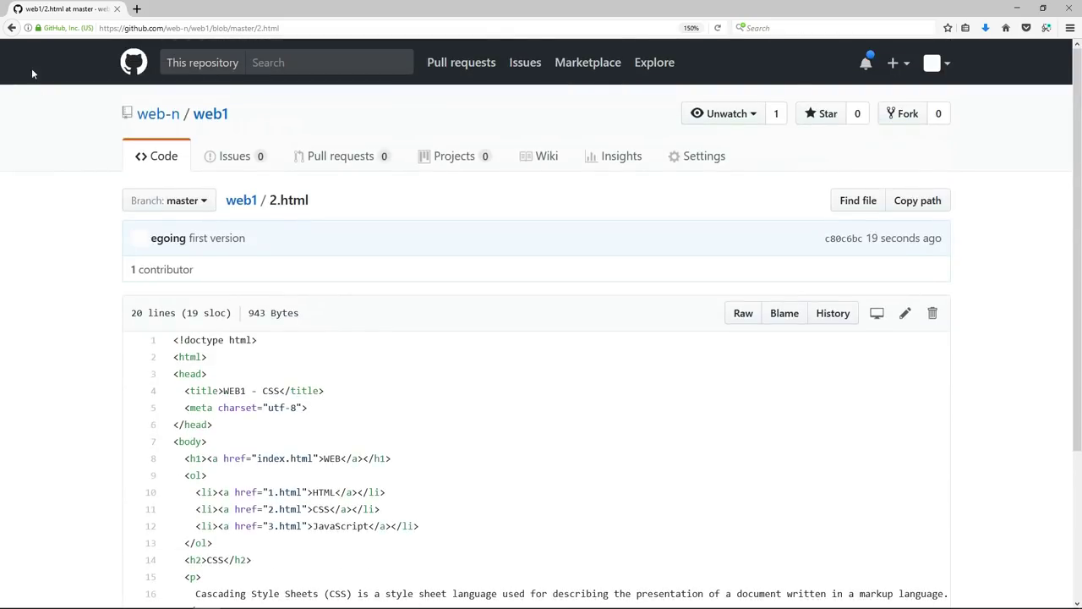
pyautogui.click(12, 28)
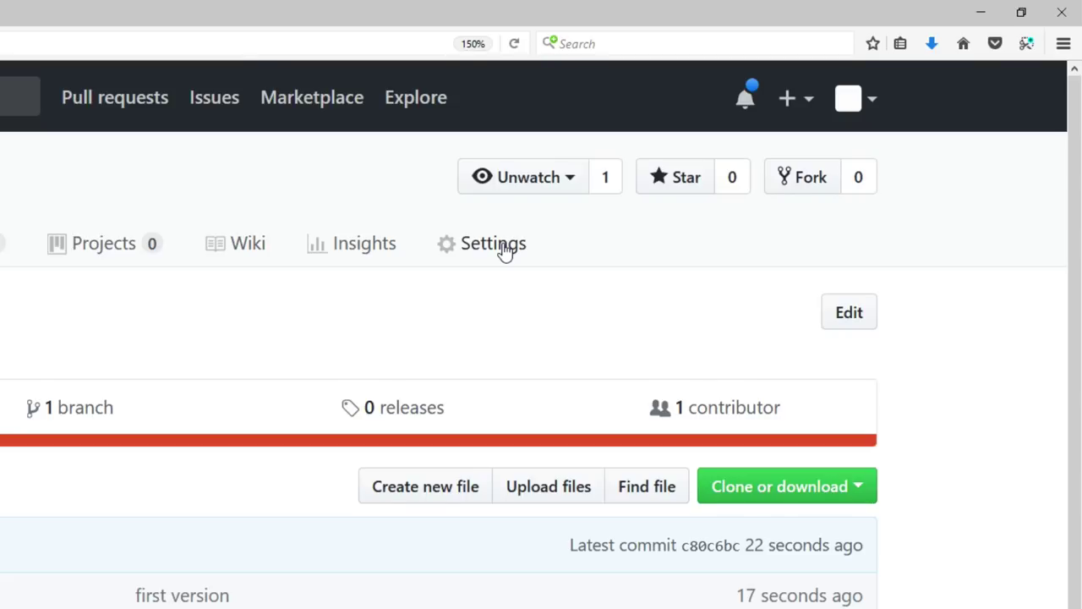
# Step: Enable GitHub Pages for the web1 repository with the master branch as its source and save
pyautogui.click(503, 251)
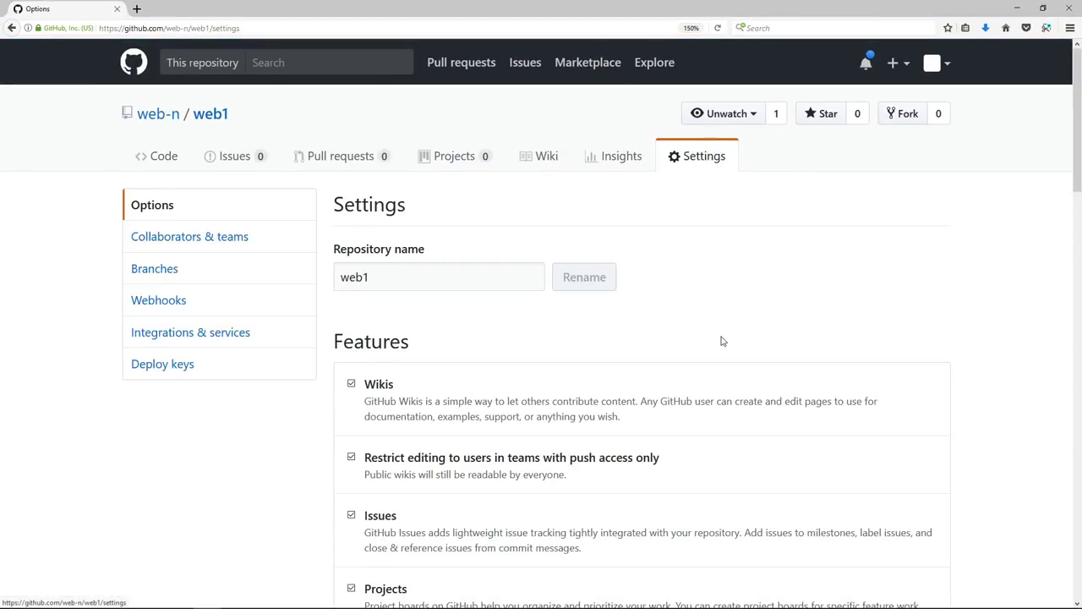
pyautogui.scroll(-20, 723, 340)
pyautogui.scroll(6, 723, 340)
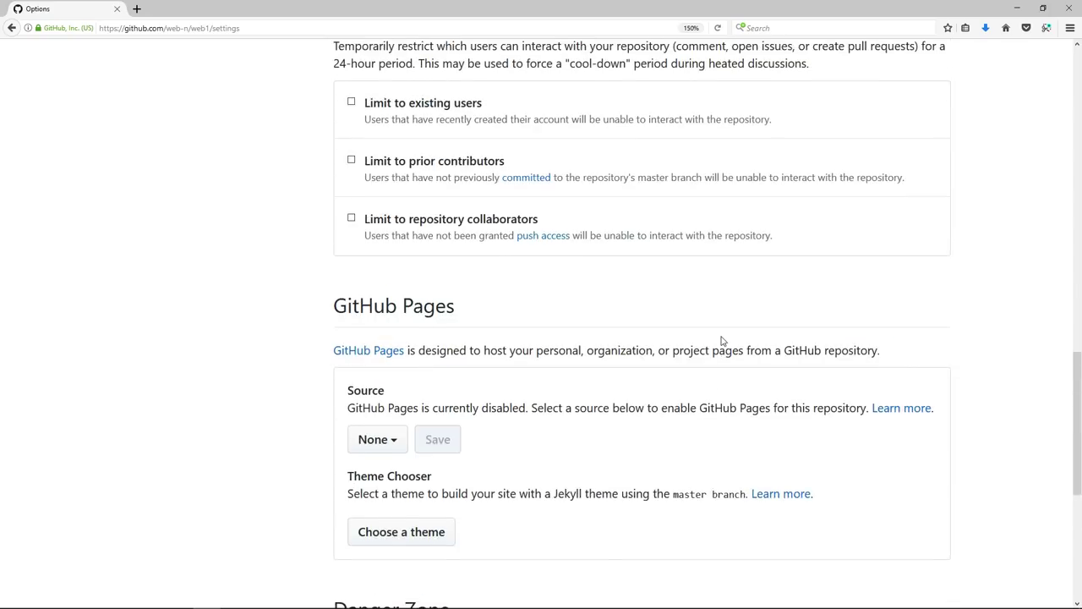
pyautogui.scroll(2, 642, 338)
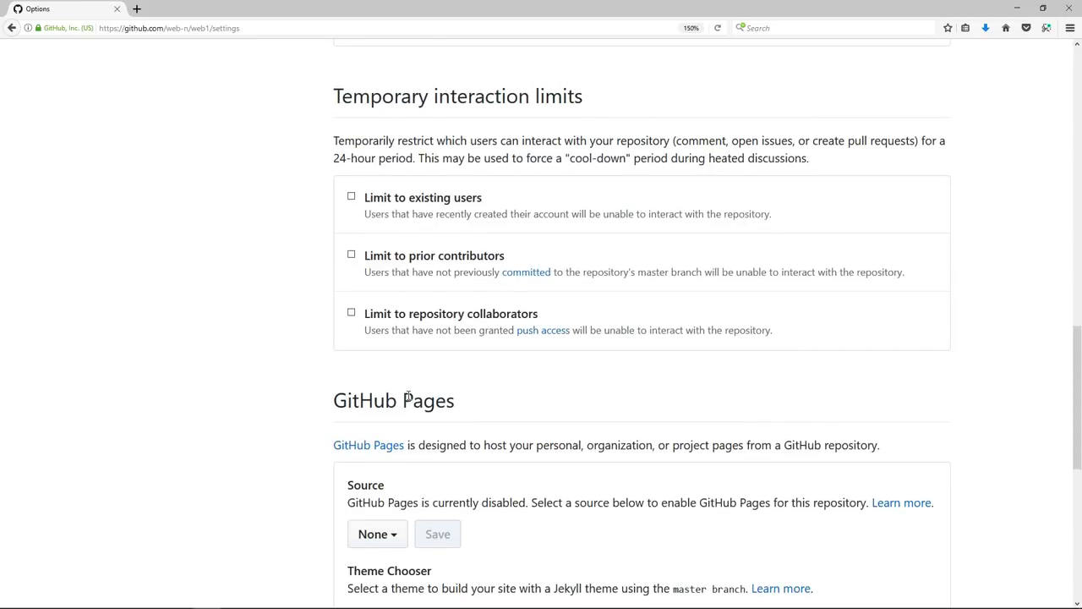
pyautogui.scroll(-4, 408, 395)
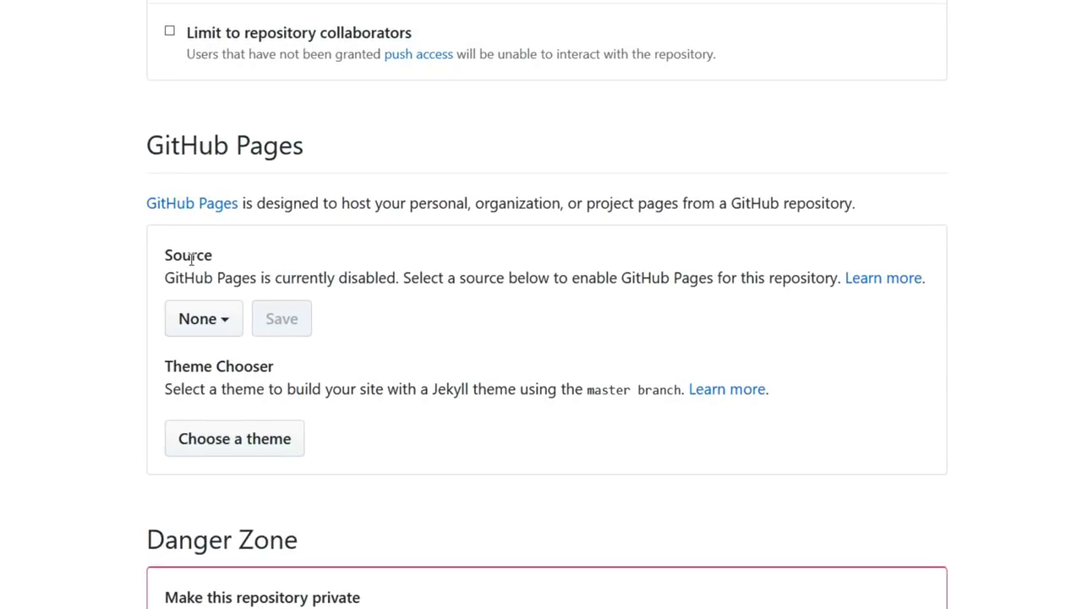
pyautogui.click(202, 326)
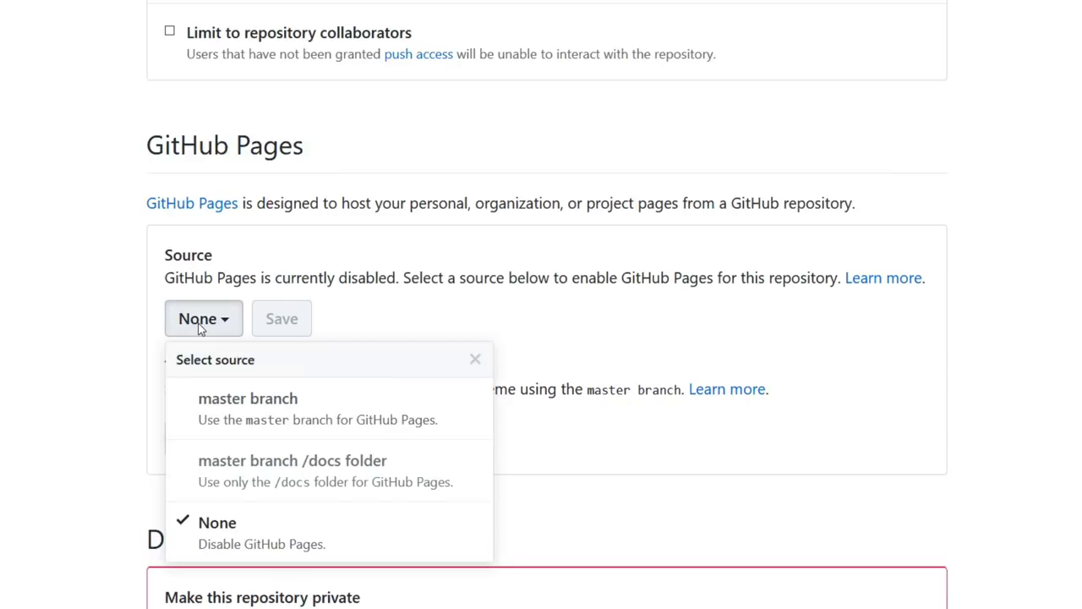
pyautogui.click(252, 405)
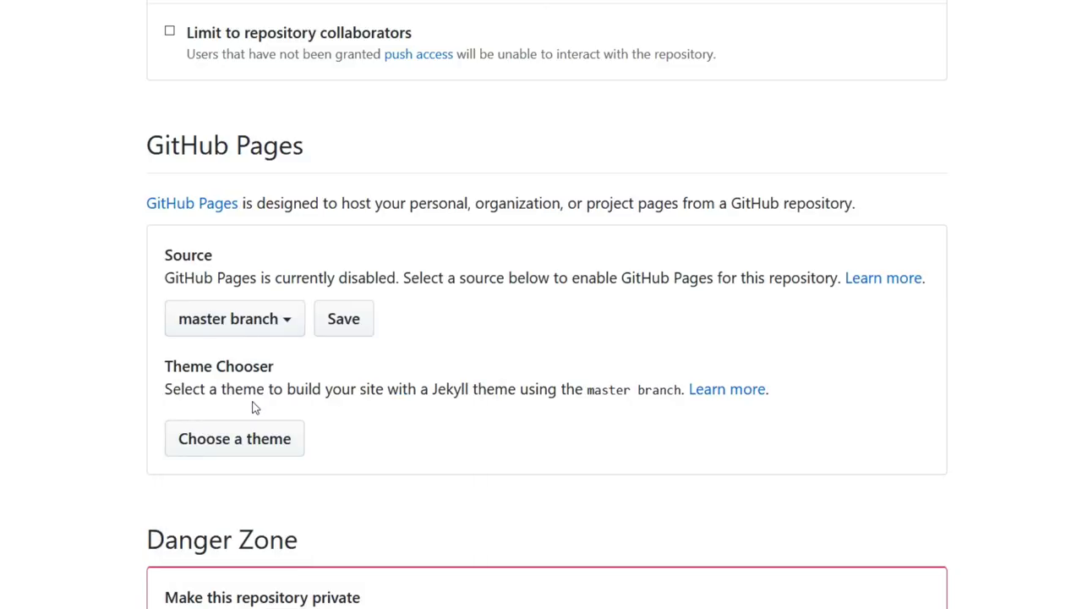
pyautogui.click(345, 324)
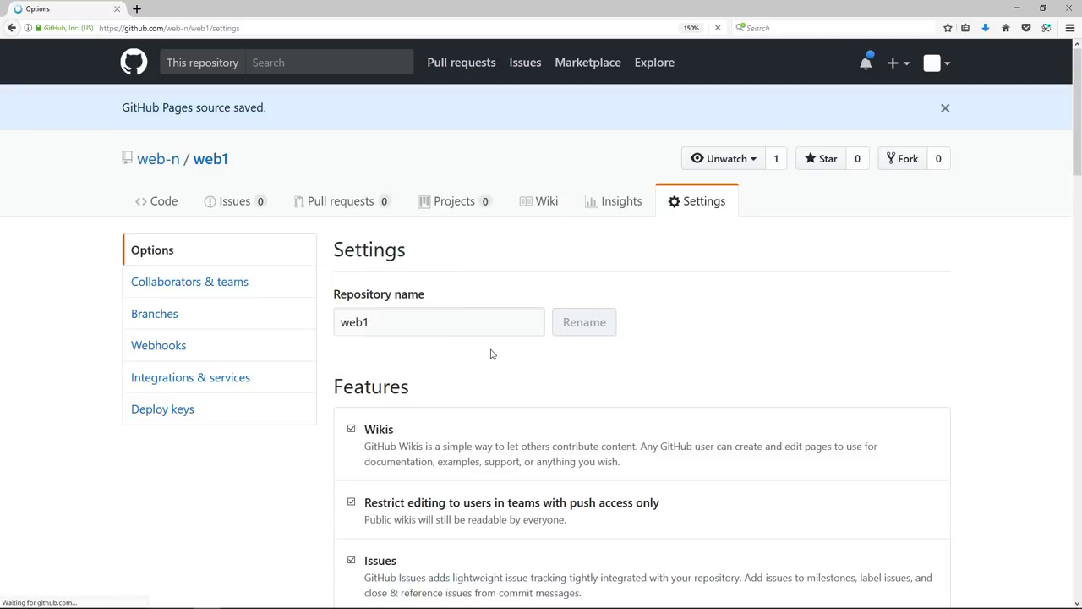
pyautogui.scroll(-20, 491, 353)
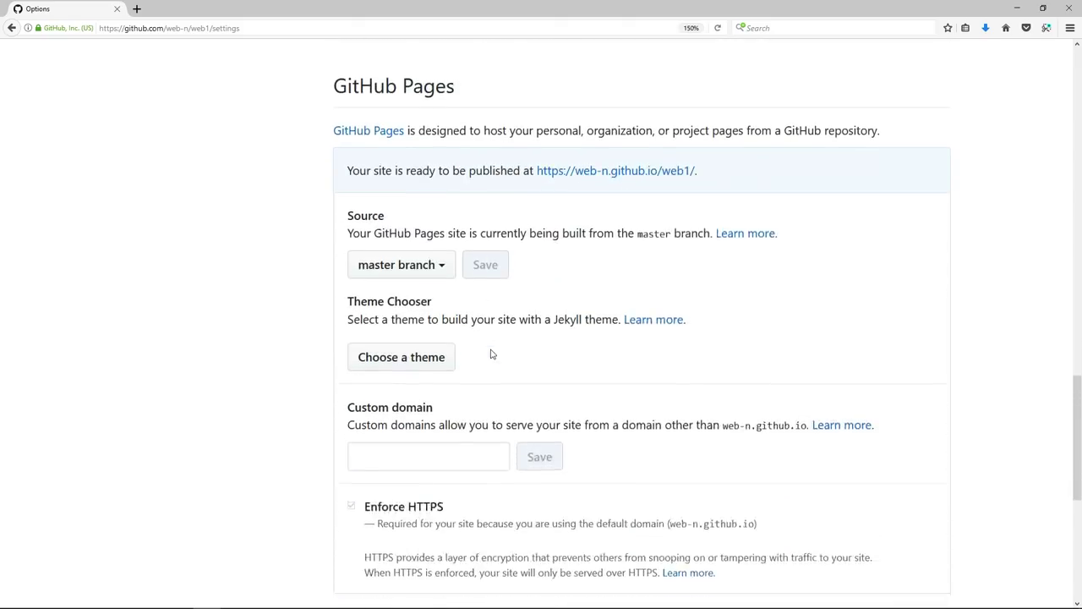
pyautogui.scroll(1, 524, 220)
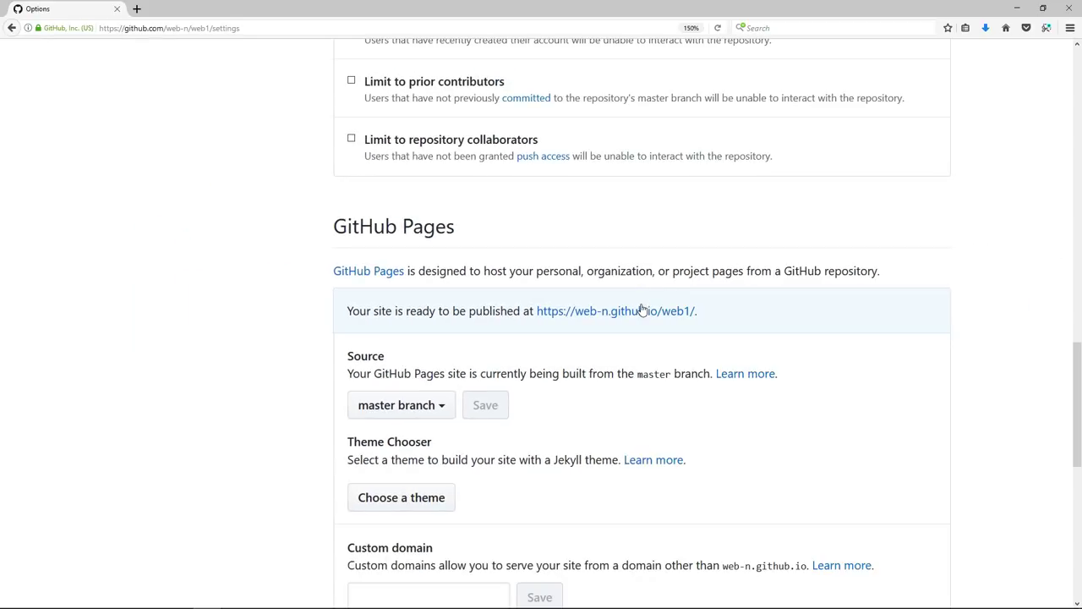
pyautogui.click(642, 316)
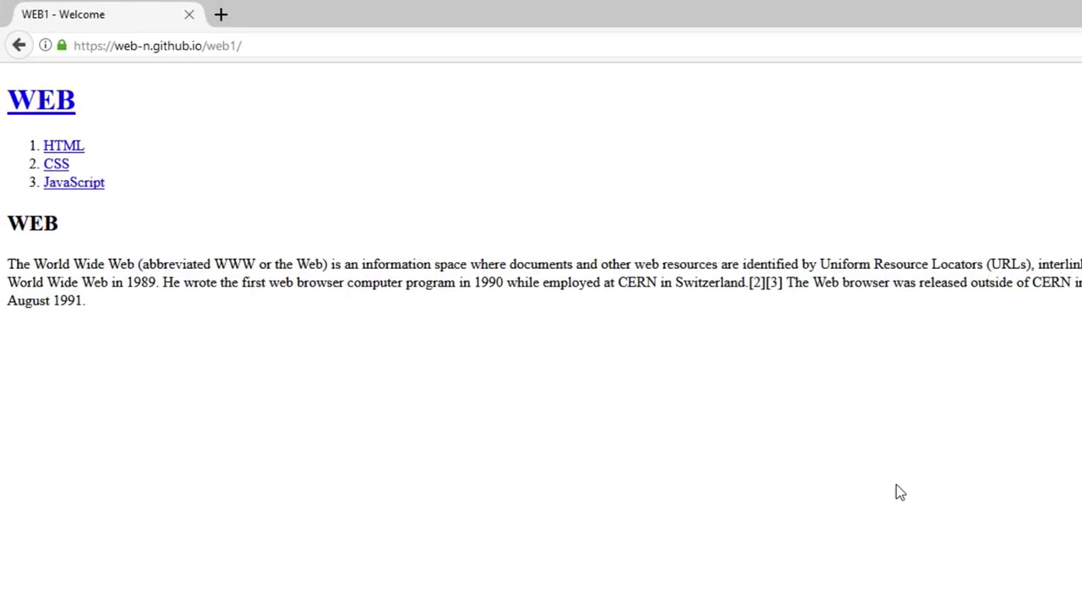
# Step: Enlarge the published web page by five zoom levels and select its full address
pyautogui.hotkey('ctrl', '+')
pyautogui.hotkey('ctrl', '+')
pyautogui.hotkey('ctrl', '+')
pyautogui.hotkey('ctrl', '+')
pyautogui.hotkey('ctrl', '+')
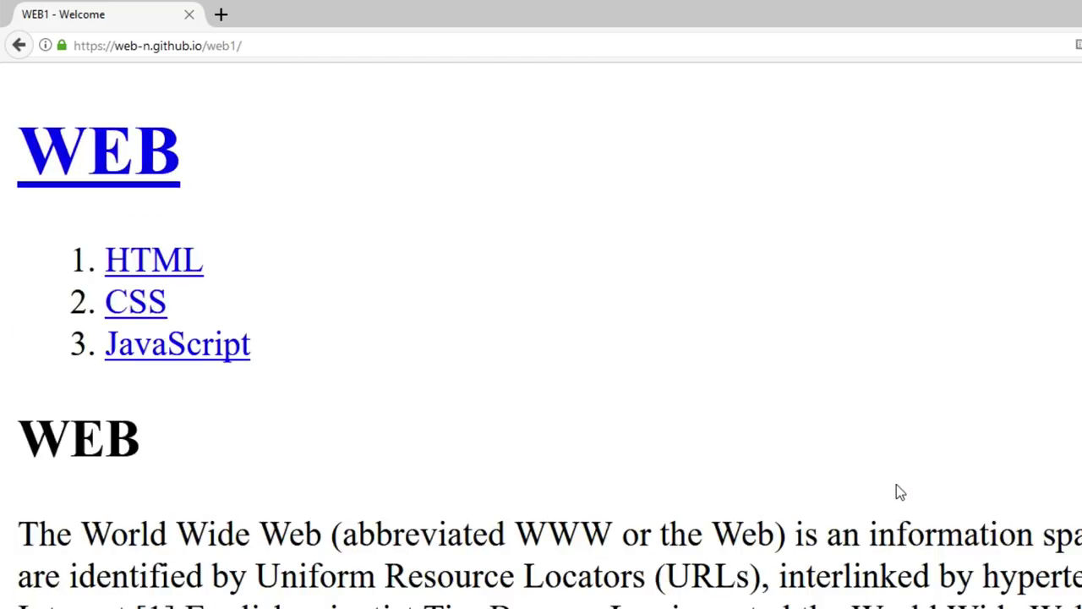
pyautogui.click(281, 43)
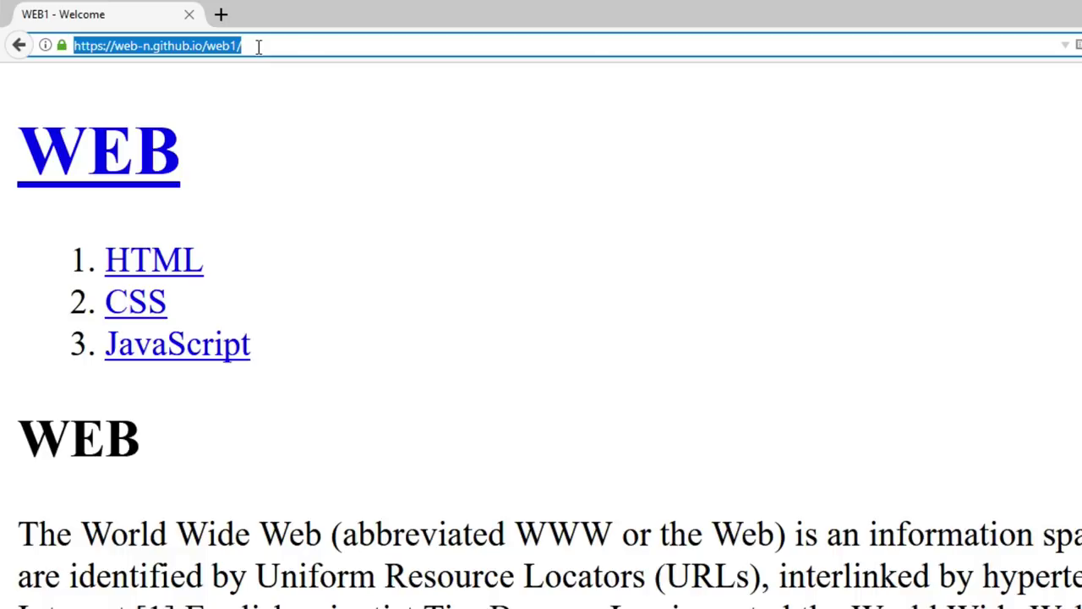
# Step: Check the published site's links by opening the HTML page, the CSS page and the WEB home page
pyautogui.click(265, 223)
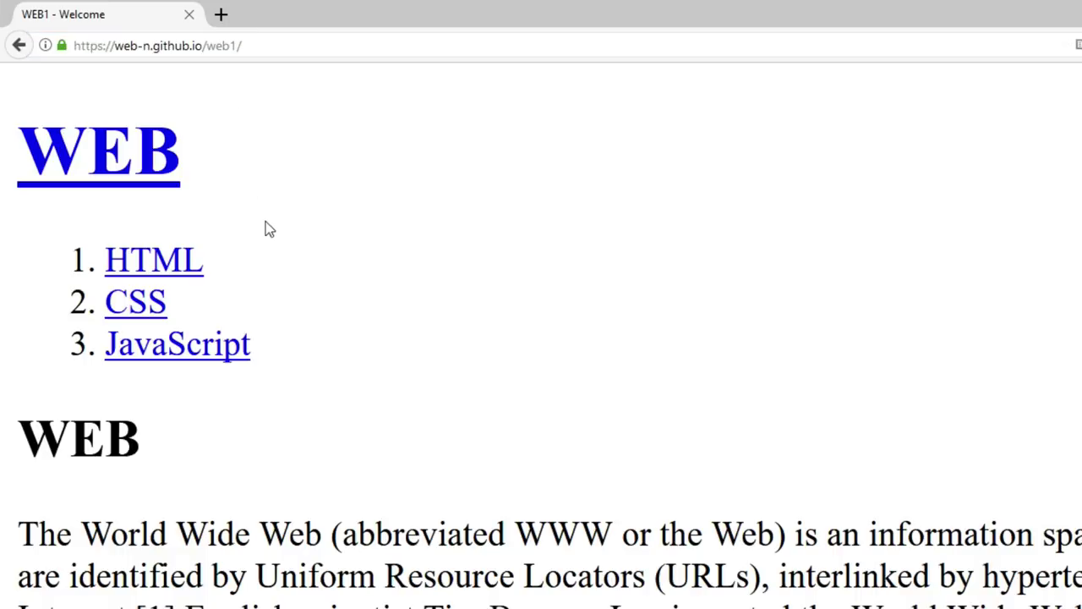
pyautogui.click(166, 279)
pyautogui.click(153, 301)
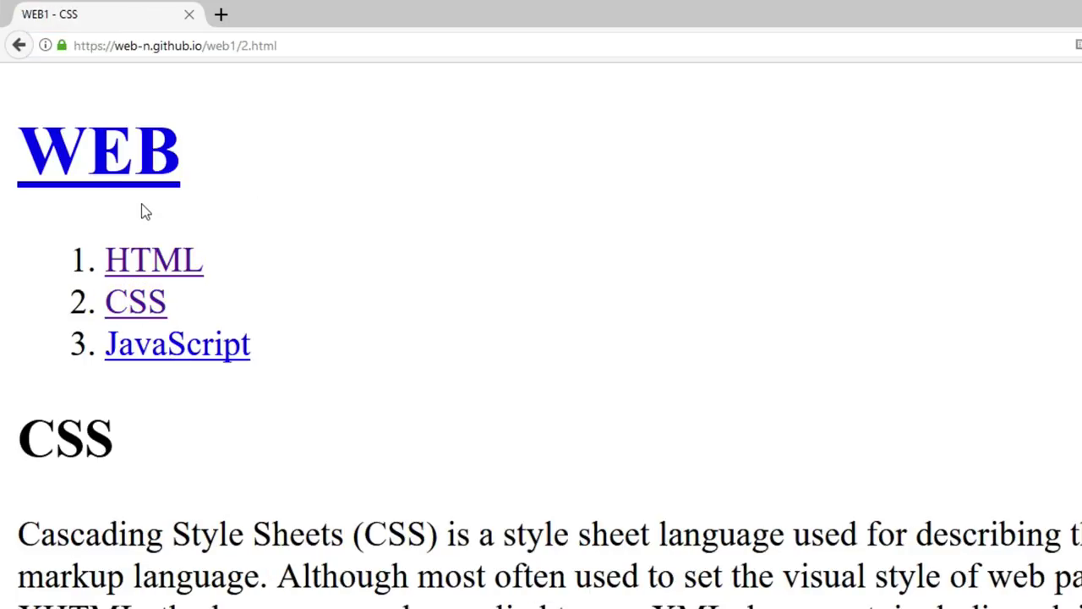
pyautogui.click(132, 150)
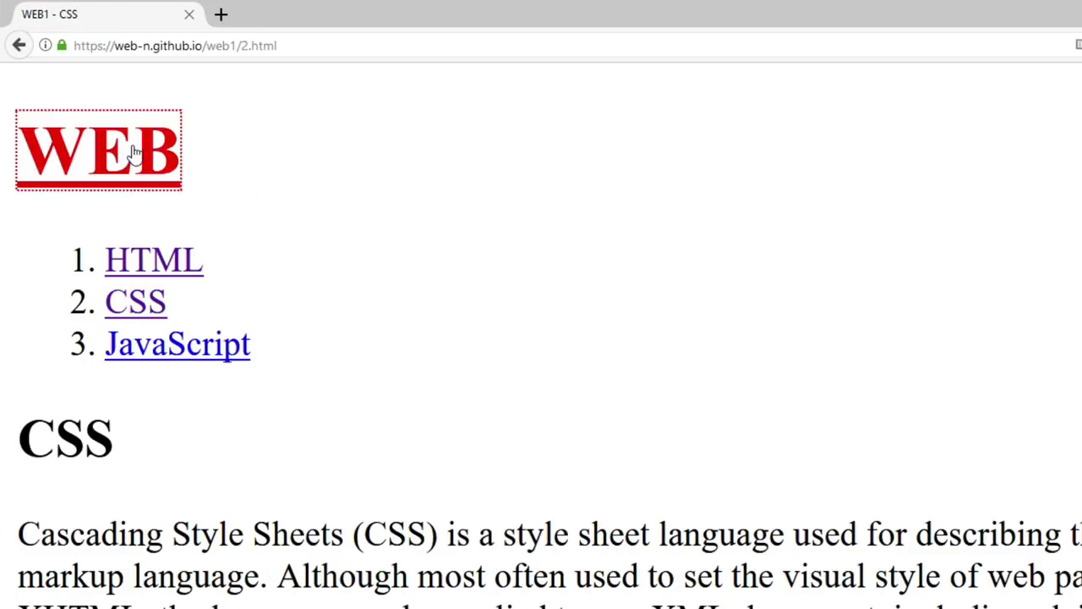
pyautogui.click(239, 45)
pyautogui.click(238, 45)
pyautogui.moveTo(237, 45); pyautogui.dragTo(429, 49)
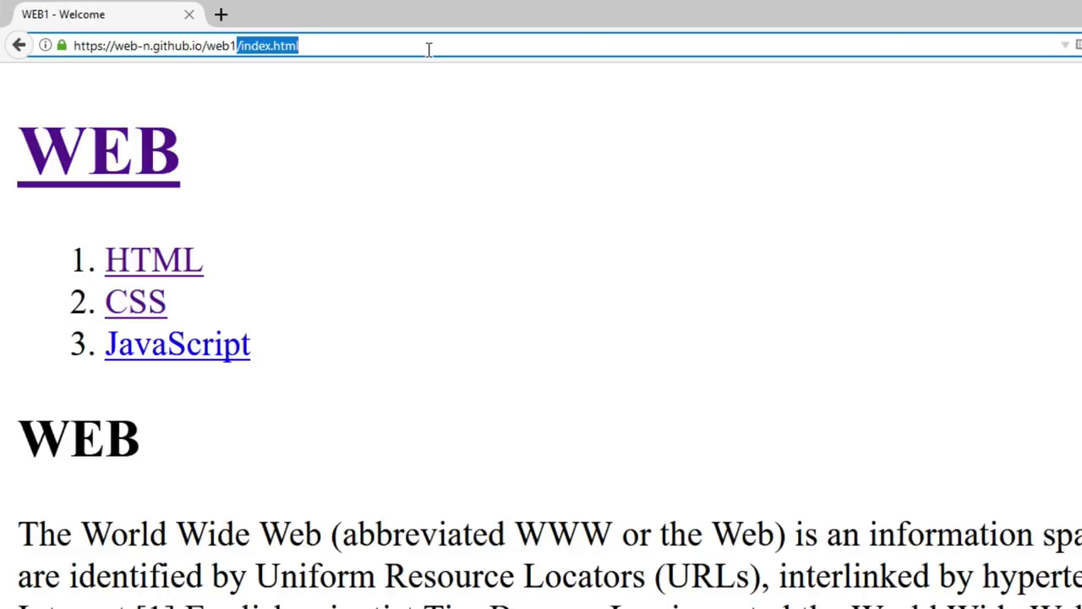
pyautogui.press('BackSpace')
pyautogui.press('Return')
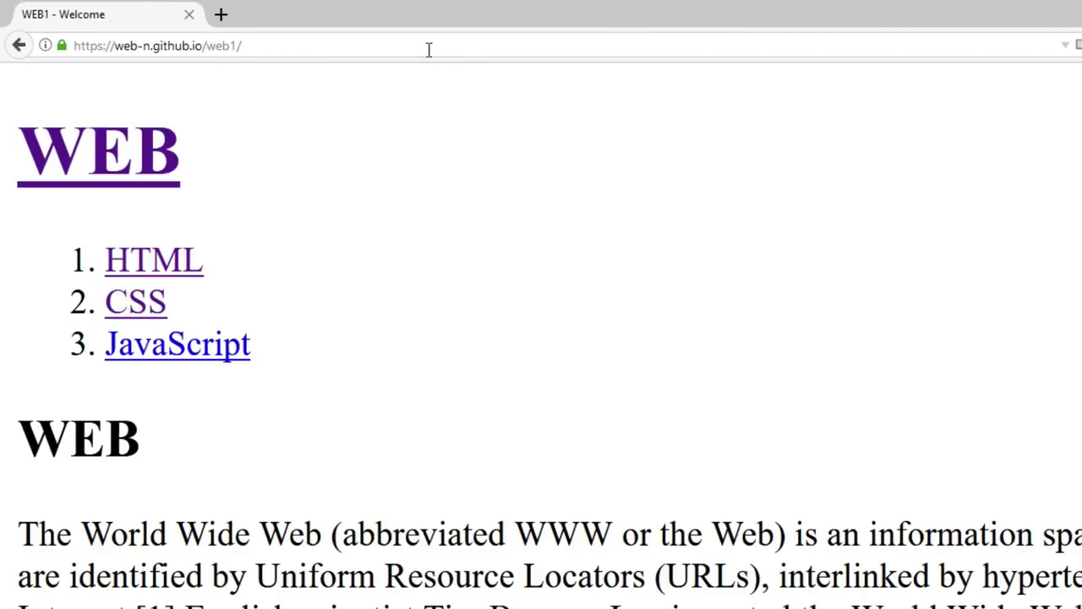
pyautogui.click(428, 49)
pyautogui.click(429, 49)
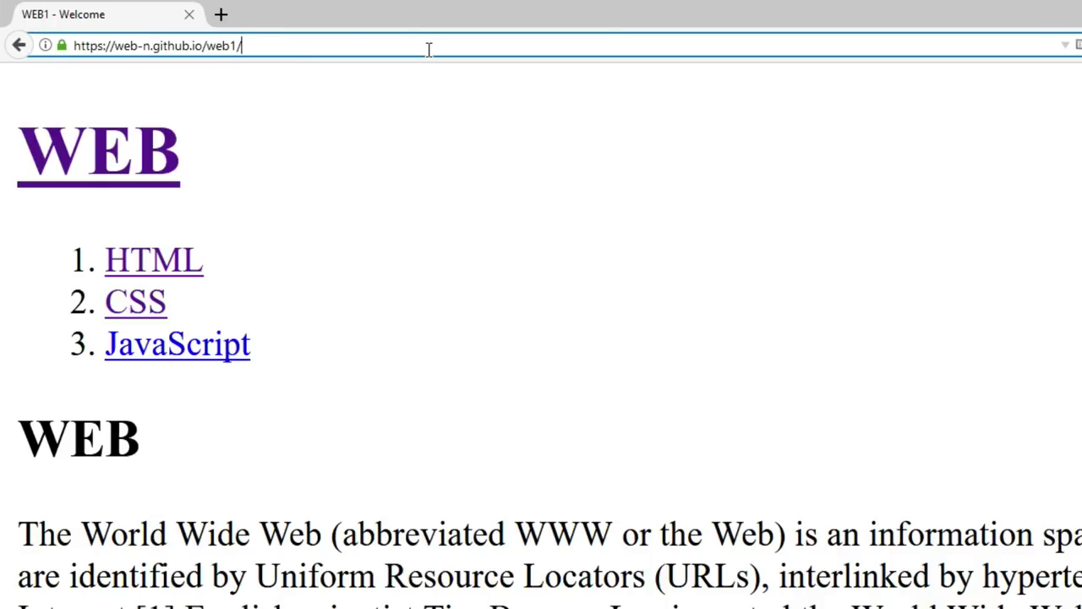
pyautogui.write('index.html')
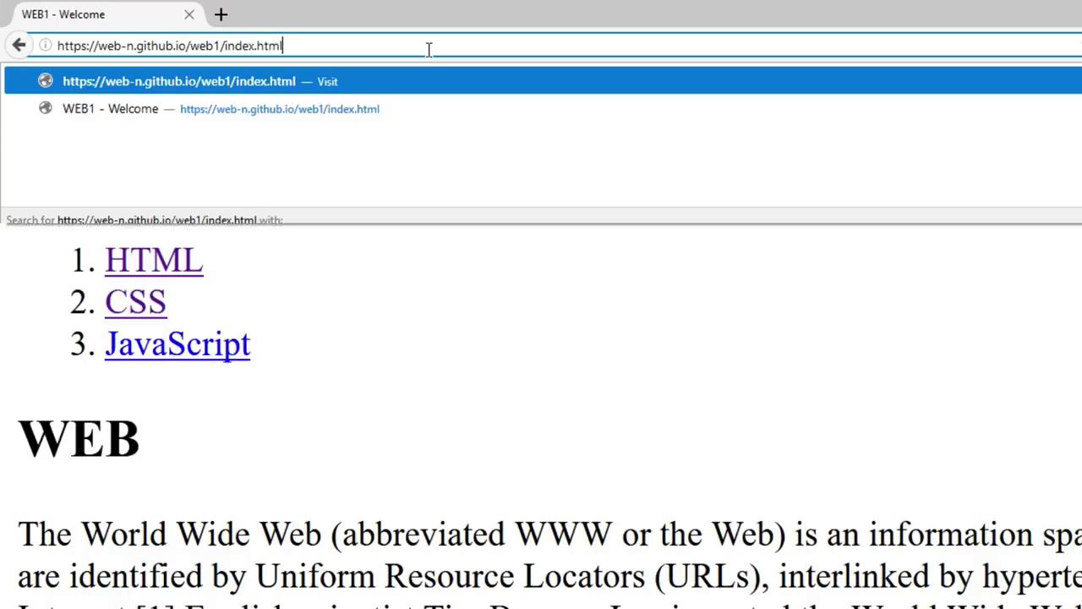
pyautogui.press('Return')
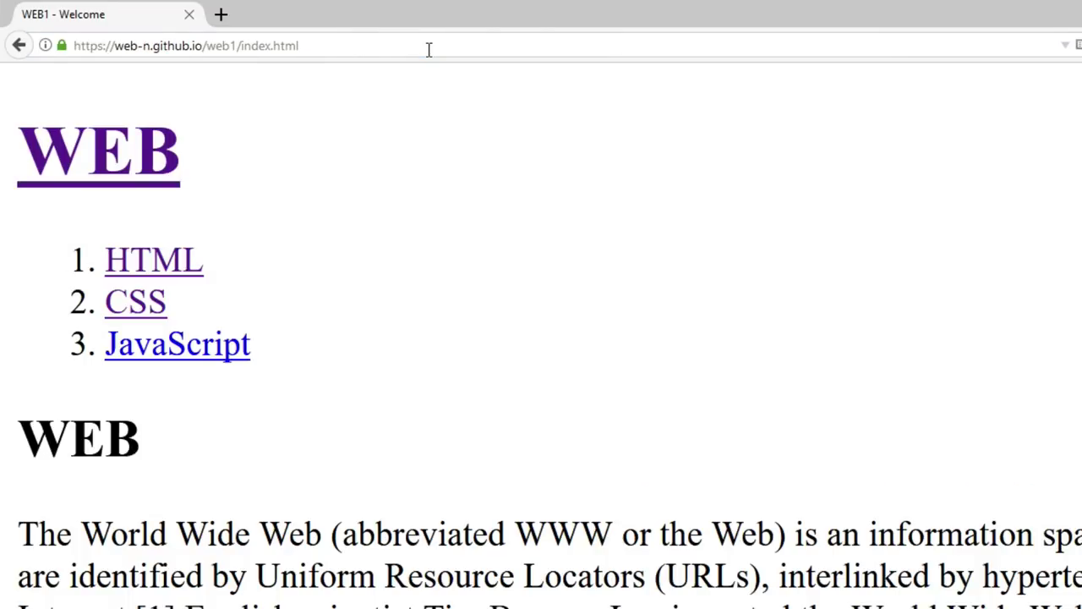